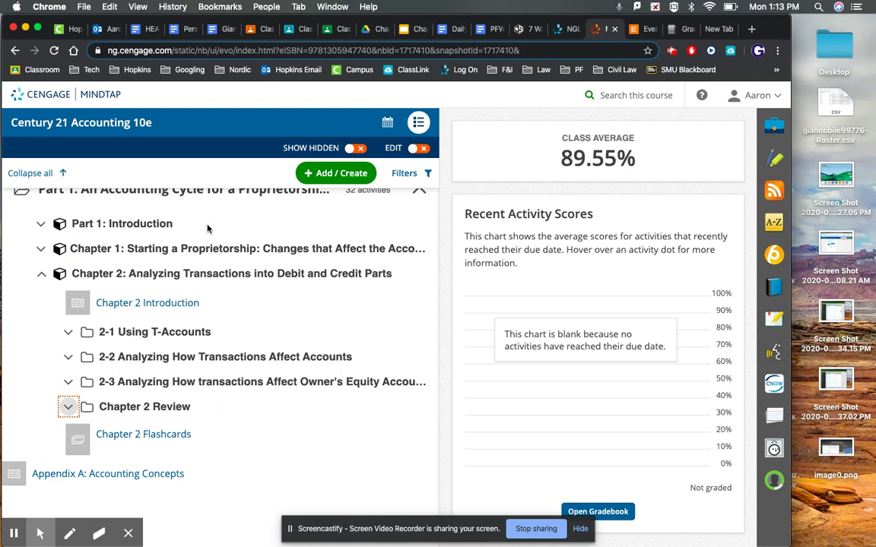
Expand the Chapter 2 Review folder and open question 1 of the 2-M Mastery Problem (STATIC) assignment.
{"action": "left_click", "coordinate": [153, 409]}
{"action": "scroll", "coordinate": [270, 385], "scroll_direction": "down", "scroll_amount": 3}
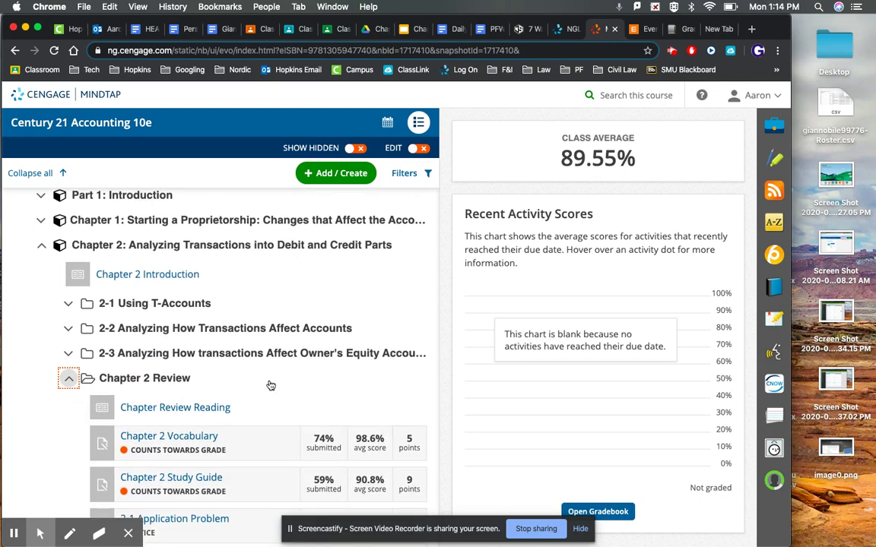
{"action": "scroll", "coordinate": [269, 384], "scroll_direction": "down", "scroll_amount": 3}
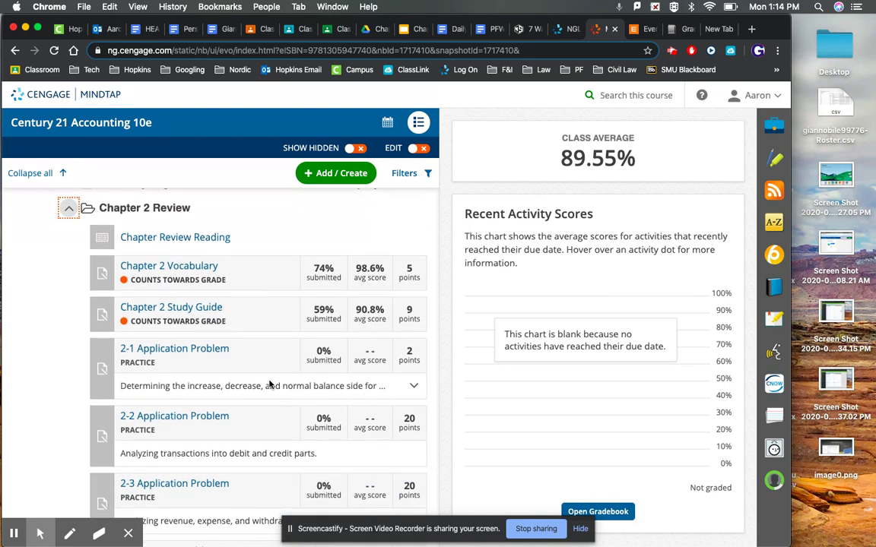
{"action": "scroll", "coordinate": [269, 384], "scroll_direction": "down", "scroll_amount": 1}
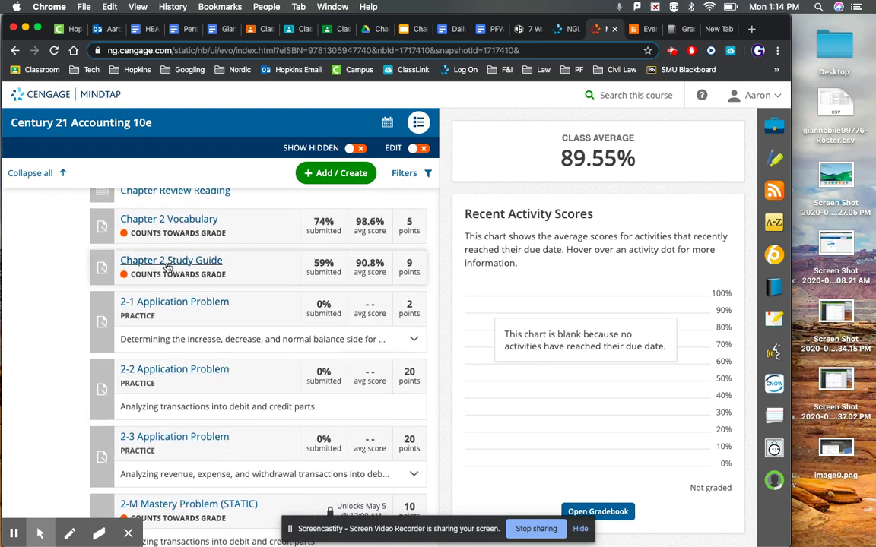
{"action": "scroll", "coordinate": [38, 321], "scroll_direction": "down", "scroll_amount": 1}
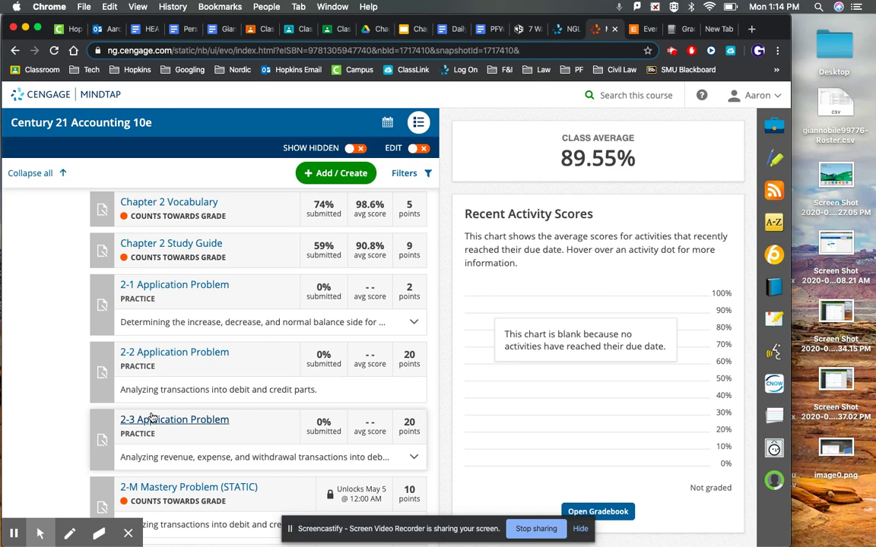
{"action": "scroll", "coordinate": [152, 418], "scroll_direction": "down", "scroll_amount": 3}
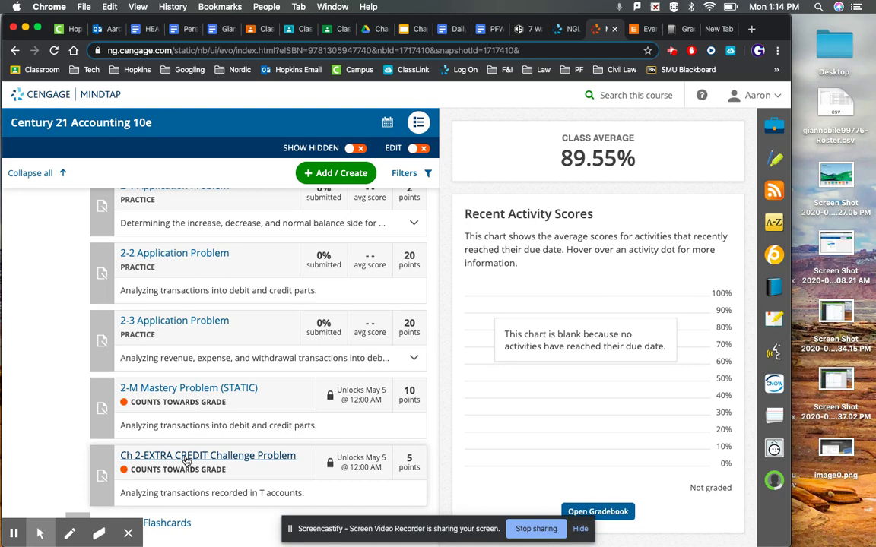
{"action": "left_click", "coordinate": [211, 388]}
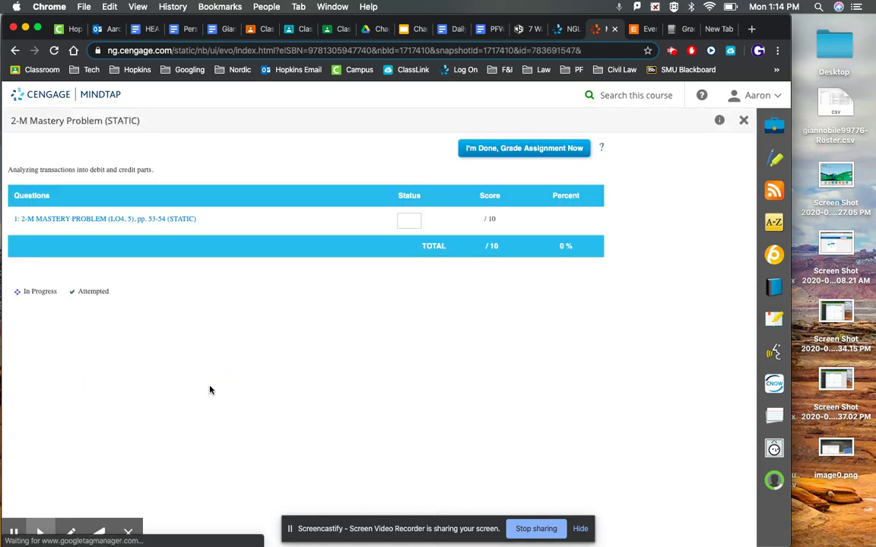
{"action": "left_click", "coordinate": [150, 222]}
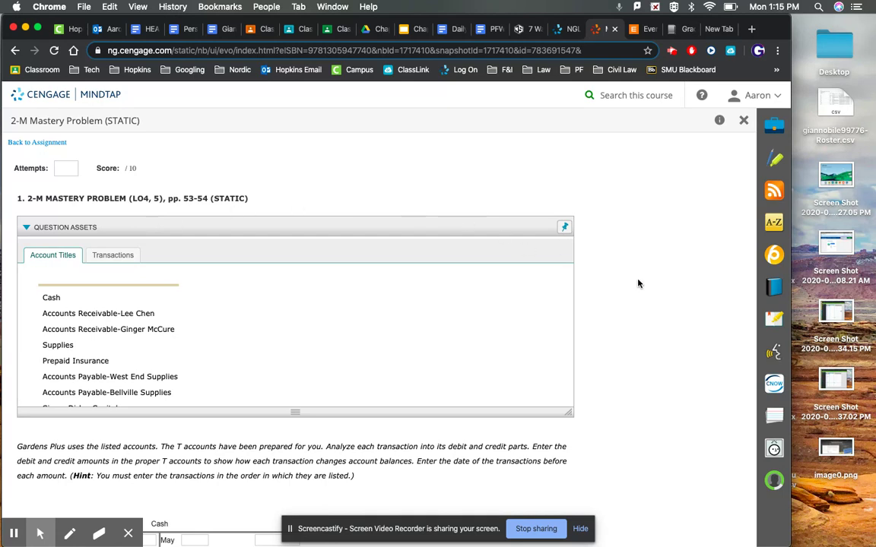
Review the full list of account titles and look over the blank T accounts from Cash down to Advertising Expense.
{"action": "scroll", "coordinate": [638, 283], "scroll_direction": "down", "scroll_amount": 3}
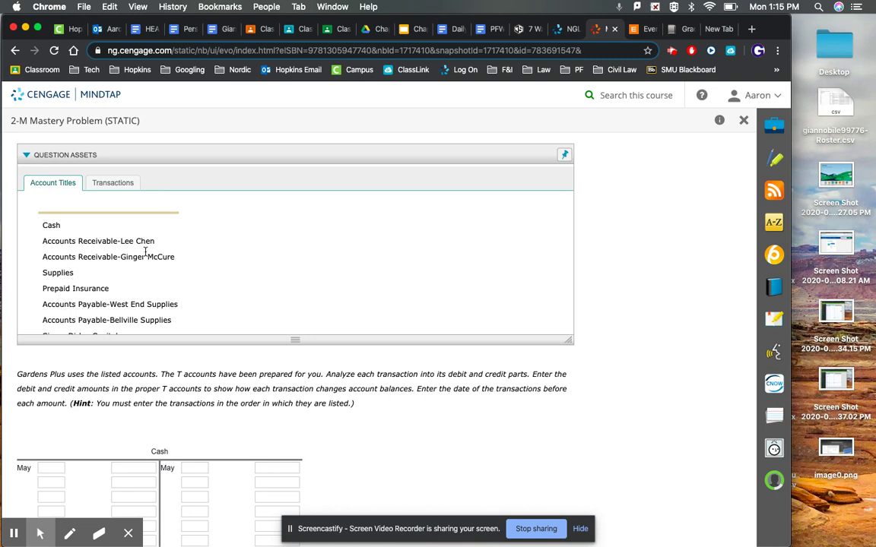
{"action": "scroll", "coordinate": [190, 278], "scroll_direction": "down", "scroll_amount": 5}
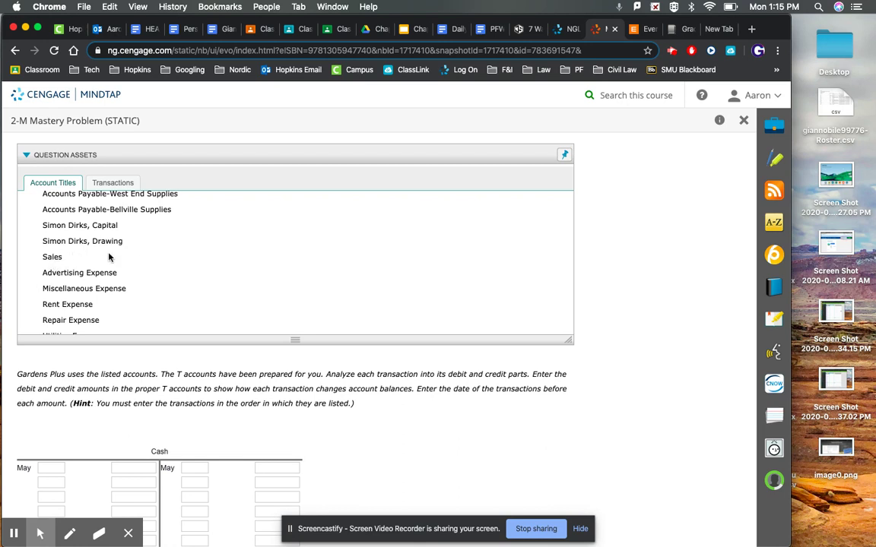
{"action": "scroll", "coordinate": [109, 257], "scroll_direction": "down", "scroll_amount": 2}
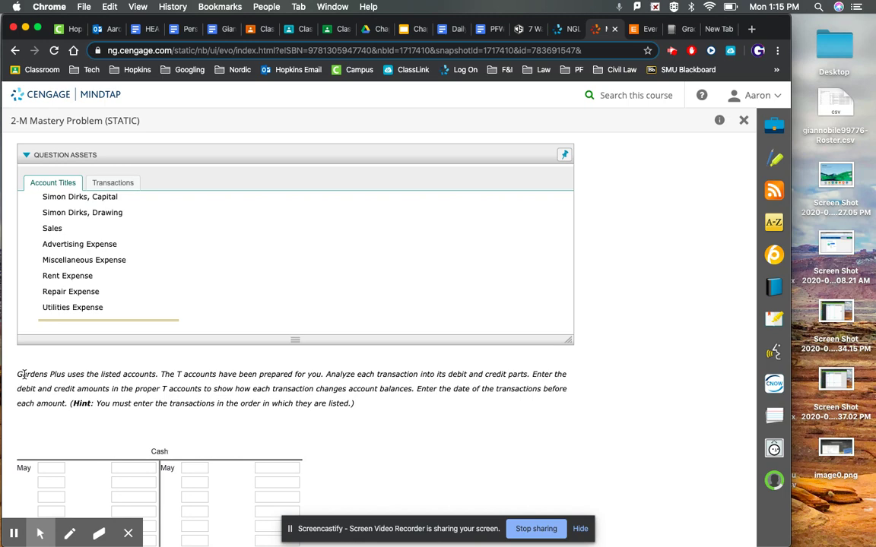
{"action": "scroll", "coordinate": [321, 222], "scroll_direction": "up", "scroll_amount": 5}
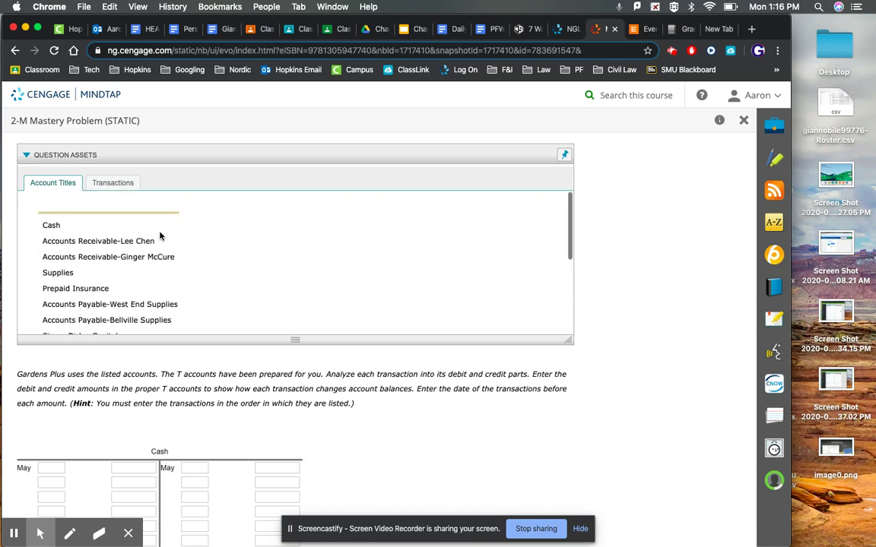
{"action": "scroll", "coordinate": [381, 399], "scroll_direction": "down", "scroll_amount": 5}
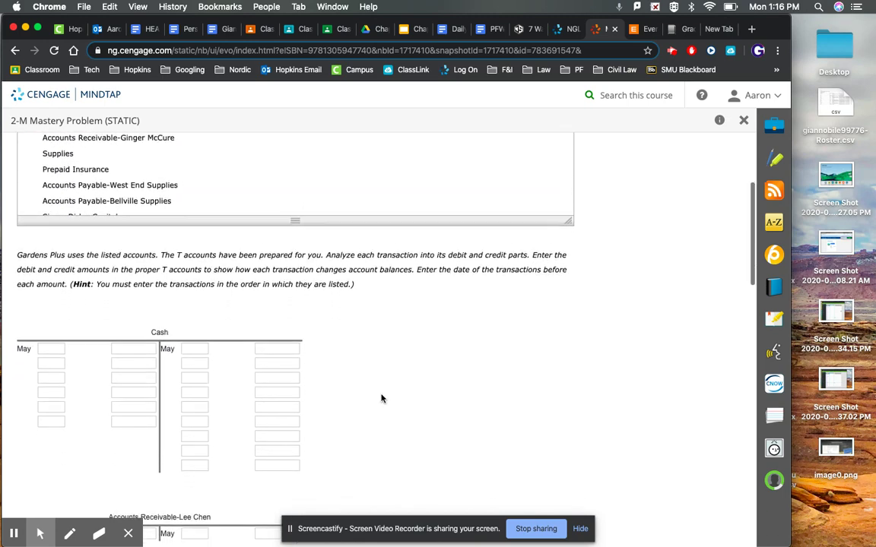
{"action": "scroll", "coordinate": [381, 399], "scroll_direction": "down", "scroll_amount": 7}
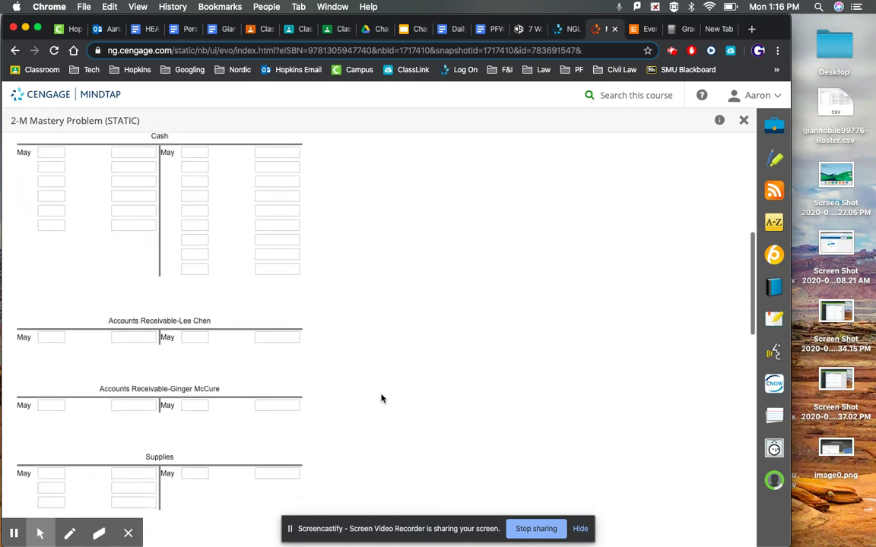
{"action": "scroll", "coordinate": [381, 398], "scroll_direction": "down", "scroll_amount": 8}
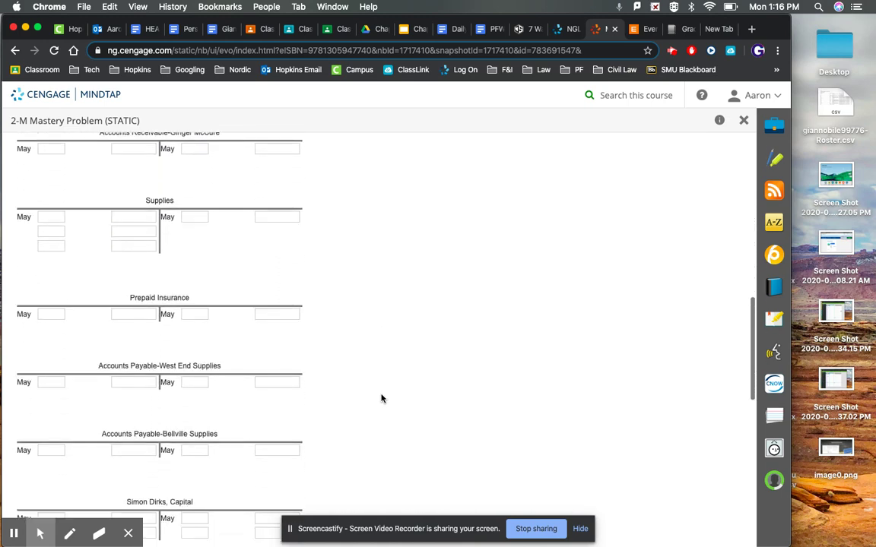
{"action": "scroll", "coordinate": [381, 398], "scroll_direction": "down", "scroll_amount": 5}
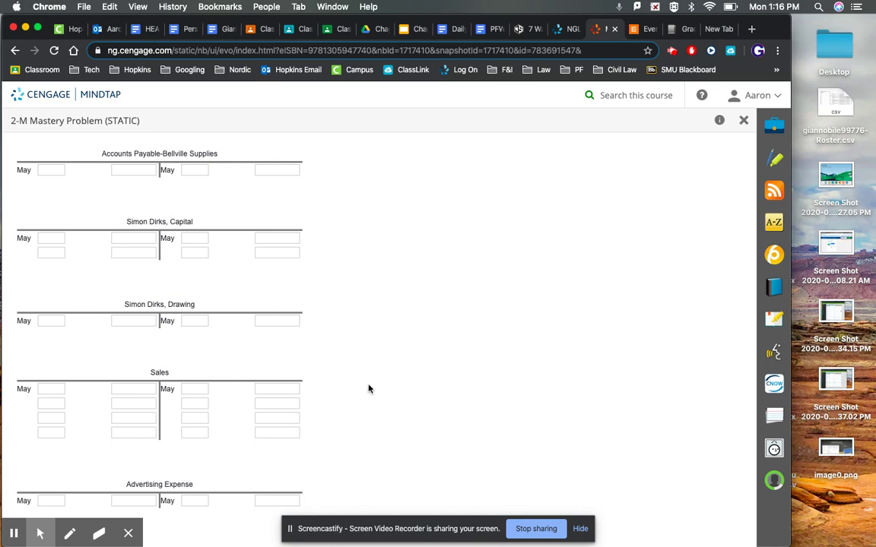
{"action": "scroll", "coordinate": [369, 389], "scroll_direction": "up", "scroll_amount": 15}
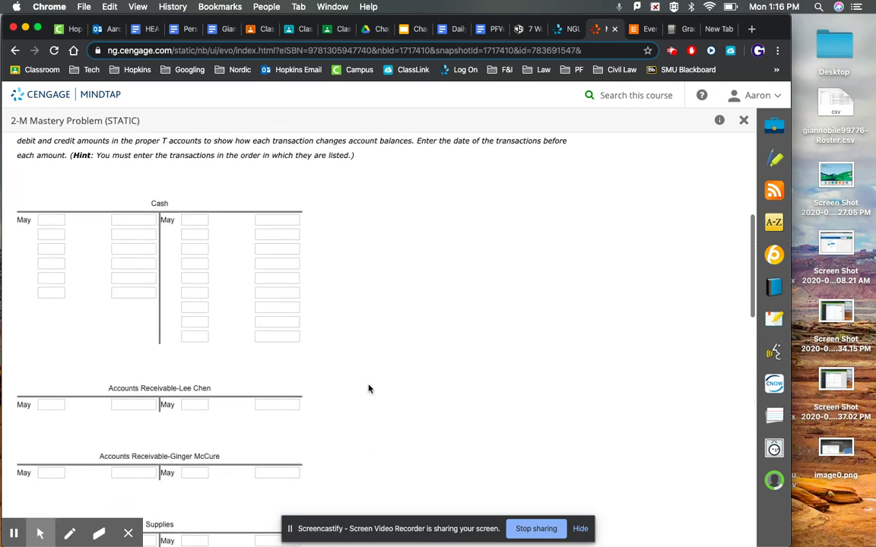
{"action": "scroll", "coordinate": [368, 389], "scroll_direction": "up", "scroll_amount": 2}
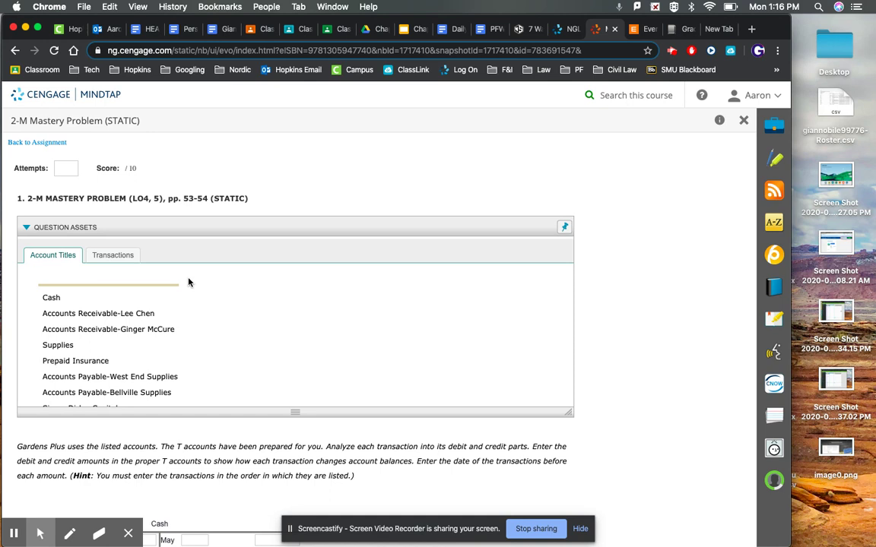
Show the problem's transactions and read through the May entries, focusing on the May 1 cash investment from the owner.
{"action": "left_click", "coordinate": [118, 256]}
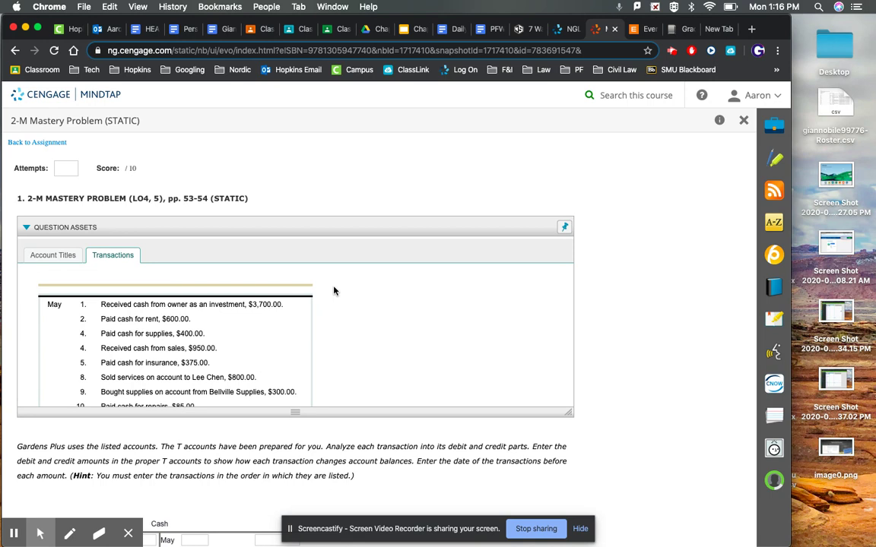
{"action": "scroll", "coordinate": [334, 291], "scroll_direction": "down", "scroll_amount": 1}
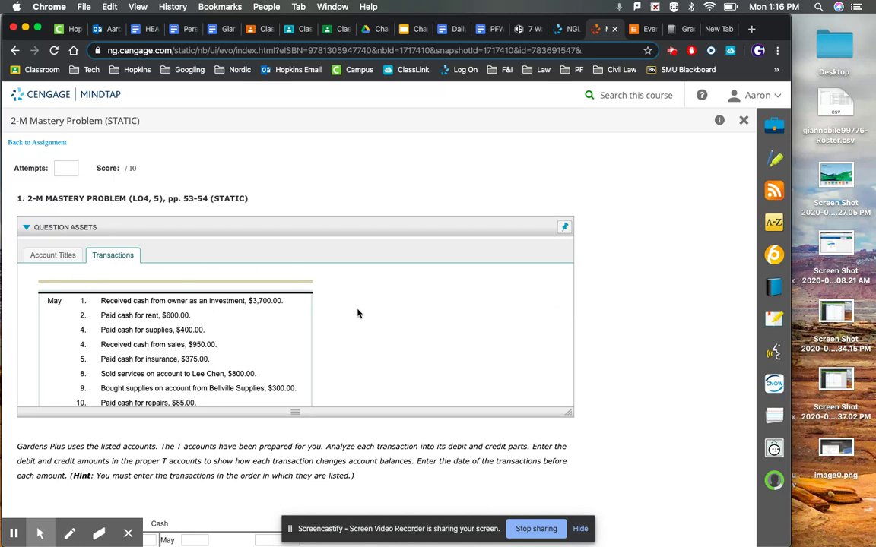
{"action": "scroll", "coordinate": [144, 282], "scroll_direction": "down", "scroll_amount": 10}
{"action": "scroll", "coordinate": [156, 315], "scroll_direction": "up", "scroll_amount": 5}
{"action": "scroll", "coordinate": [155, 315], "scroll_direction": "down", "scroll_amount": 3}
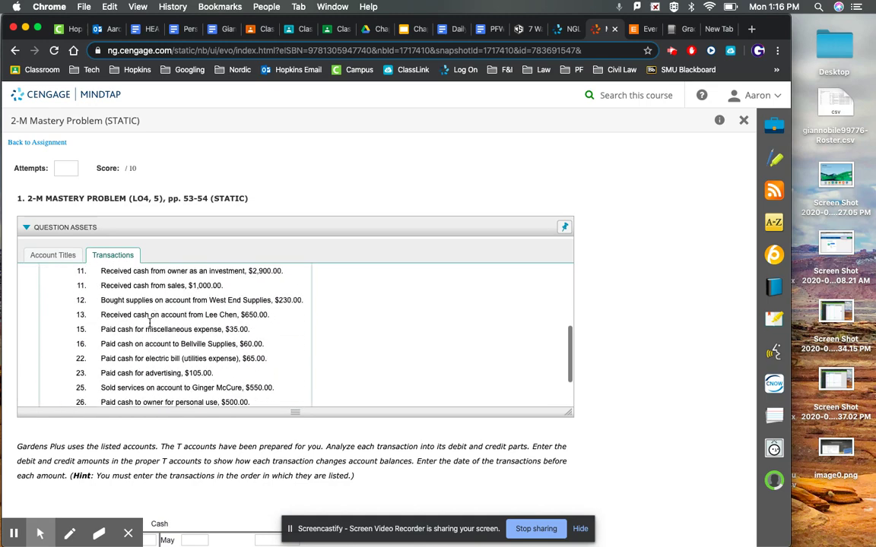
{"action": "scroll", "coordinate": [95, 368], "scroll_direction": "down", "scroll_amount": 3}
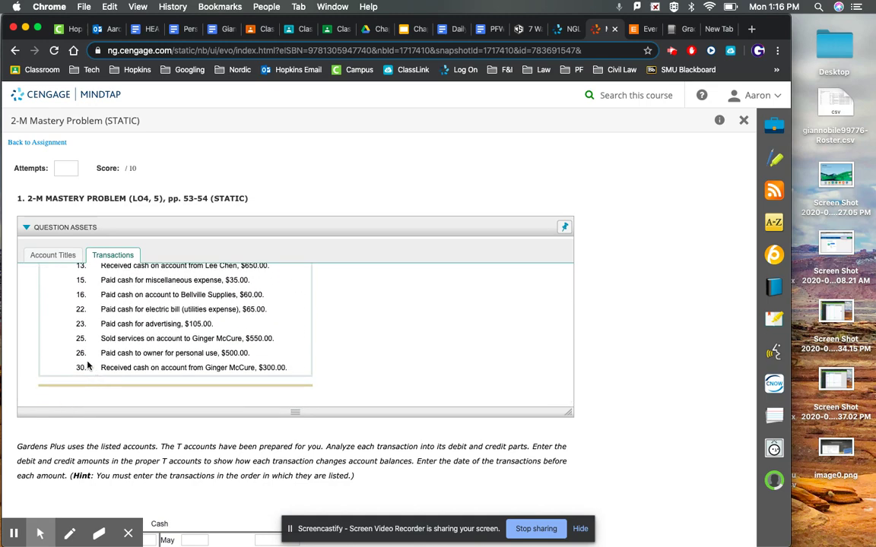
{"action": "scroll", "coordinate": [86, 356], "scroll_direction": "up", "scroll_amount": 8}
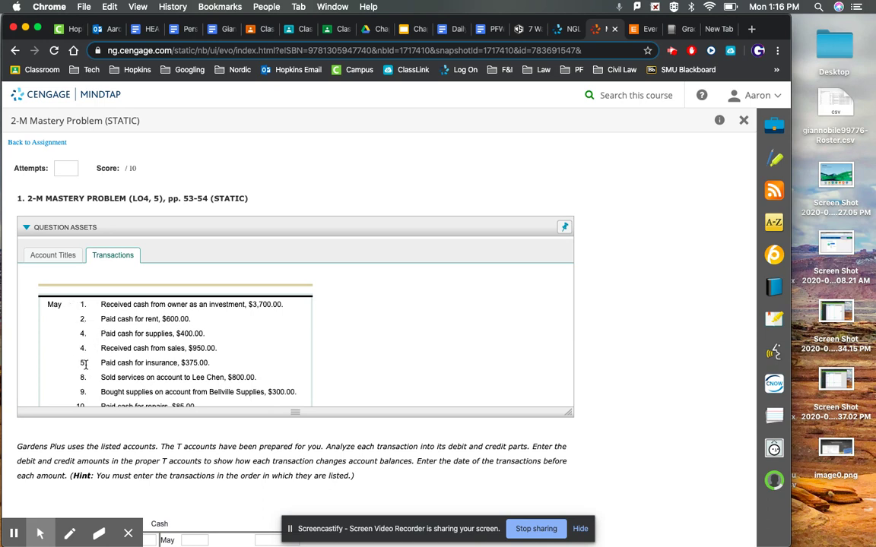
{"action": "scroll", "coordinate": [110, 378], "scroll_direction": "down", "scroll_amount": 1}
{"action": "scroll", "coordinate": [109, 378], "scroll_direction": "up", "scroll_amount": 1}
{"action": "double_click", "coordinate": [114, 304]}
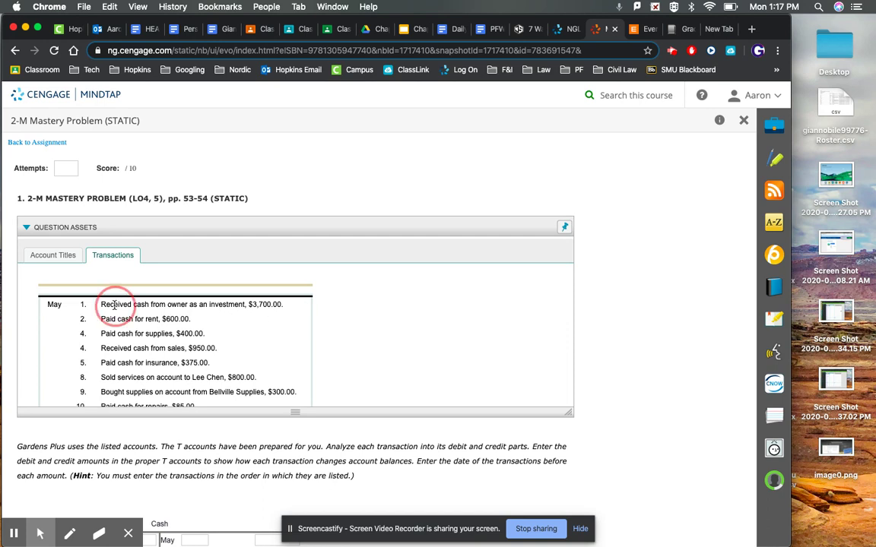
{"action": "left_click", "coordinate": [281, 306]}
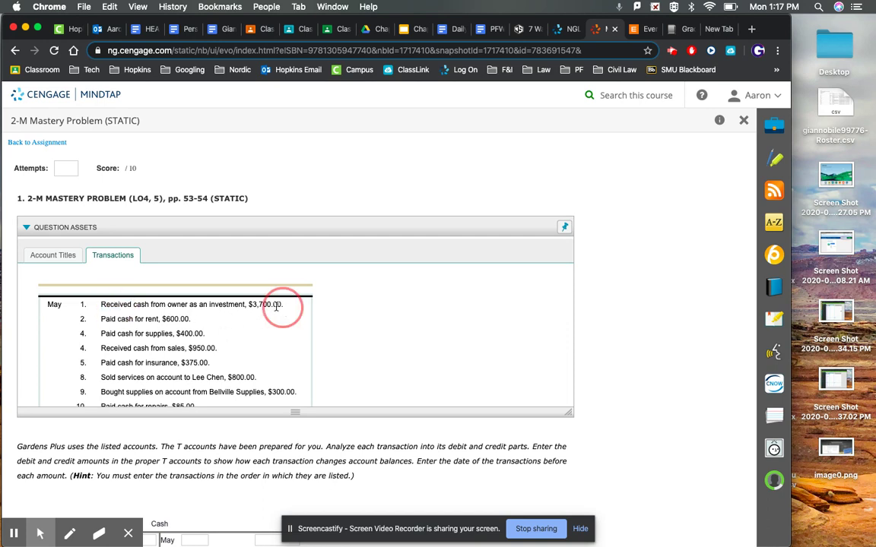
{"action": "left_click", "coordinate": [109, 305]}
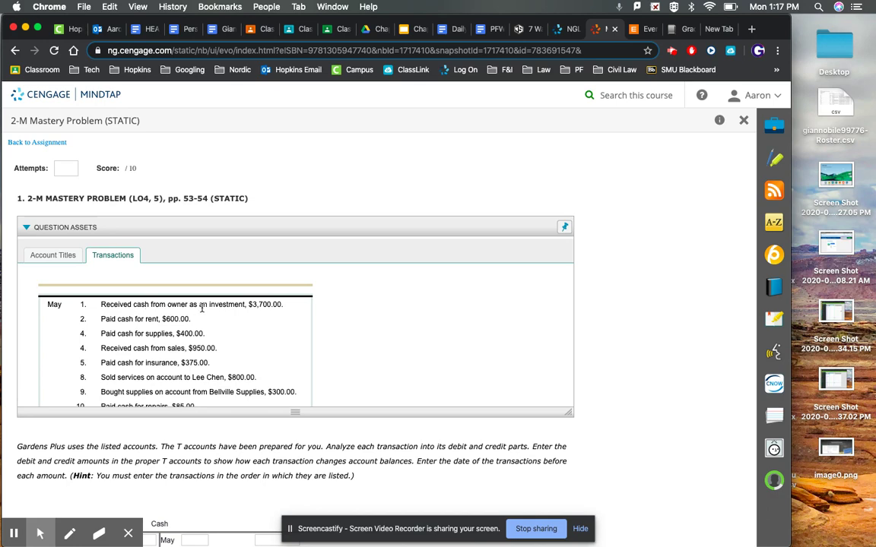
Check the account titles for the accounts affected by the May 1 owner investment, and return to the transactions list.
{"action": "scroll", "coordinate": [362, 322], "scroll_direction": "down", "scroll_amount": 3}
{"action": "scroll", "coordinate": [334, 308], "scroll_direction": "up", "scroll_amount": 5}
{"action": "left_click", "coordinate": [68, 255]}
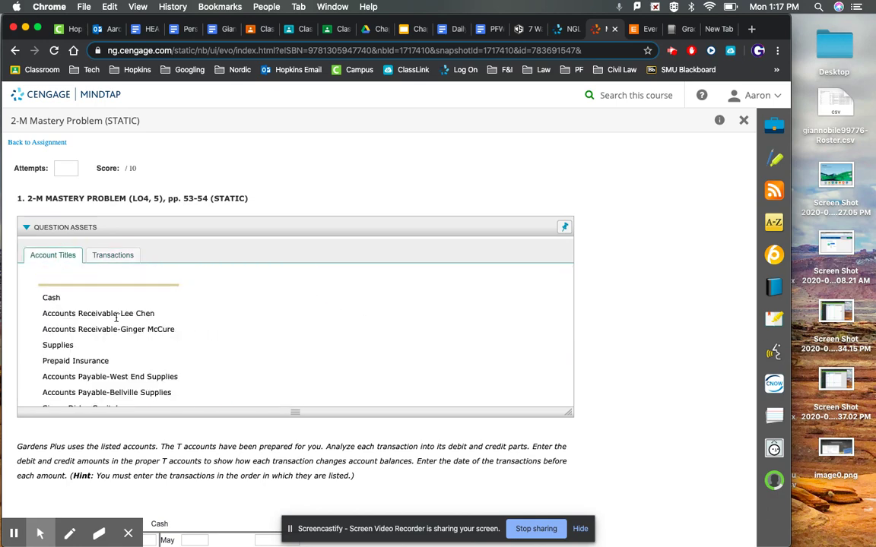
{"action": "scroll", "coordinate": [116, 318], "scroll_direction": "down", "scroll_amount": 3}
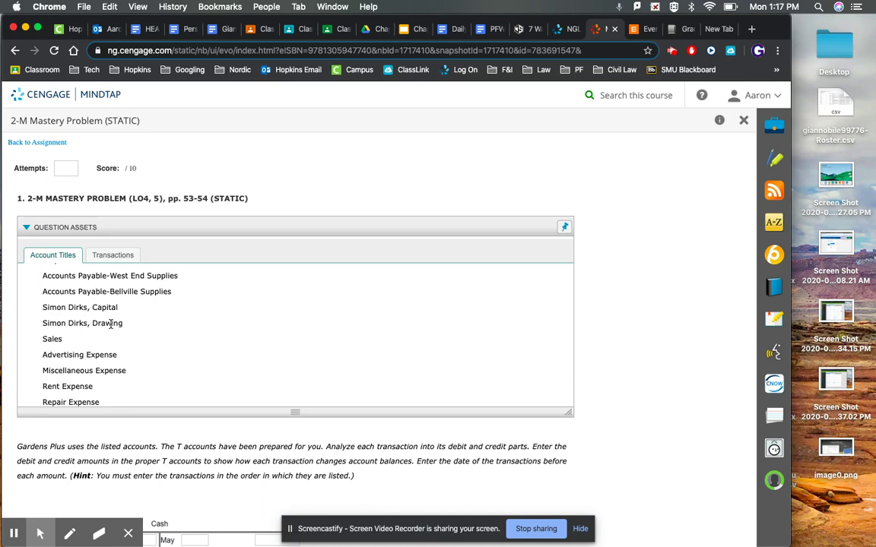
{"action": "left_click", "coordinate": [120, 257]}
{"action": "scroll", "coordinate": [298, 298], "scroll_direction": "up", "scroll_amount": 3}
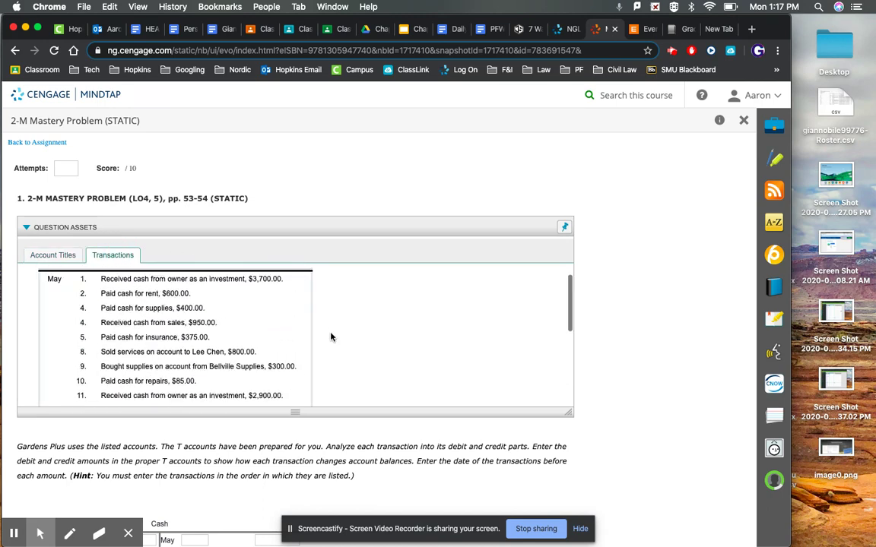
Record the May 1 owner investment on the debit side of the Cash T account with date 1 and amount 3,700.00.
{"action": "scroll", "coordinate": [628, 319], "scroll_direction": "down", "scroll_amount": 1}
{"action": "scroll", "coordinate": [628, 319], "scroll_direction": "down", "scroll_amount": 3}
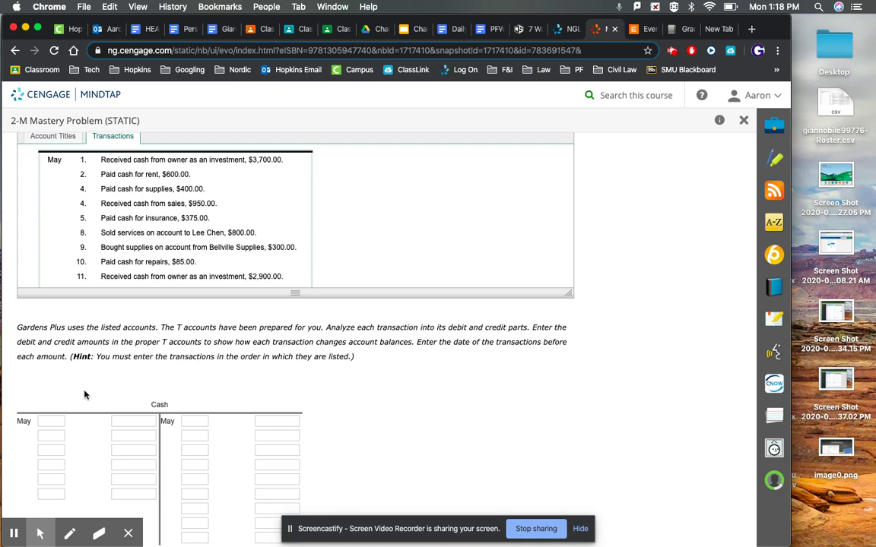
{"action": "left_click", "coordinate": [52, 422]}
{"action": "type", "text": "1"}
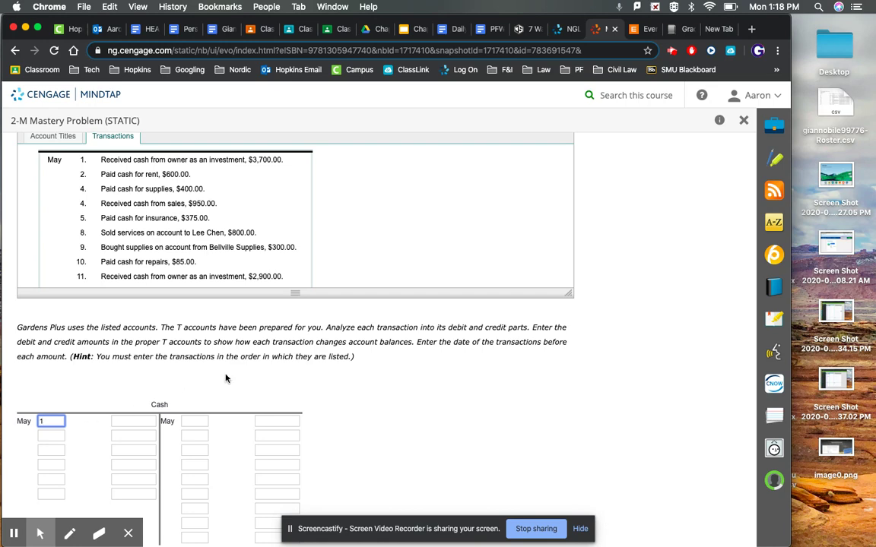
{"action": "scroll", "coordinate": [247, 335], "scroll_direction": "down", "scroll_amount": 3}
{"action": "left_click", "coordinate": [127, 338]}
{"action": "scroll", "coordinate": [196, 310], "scroll_direction": "up", "scroll_amount": 5}
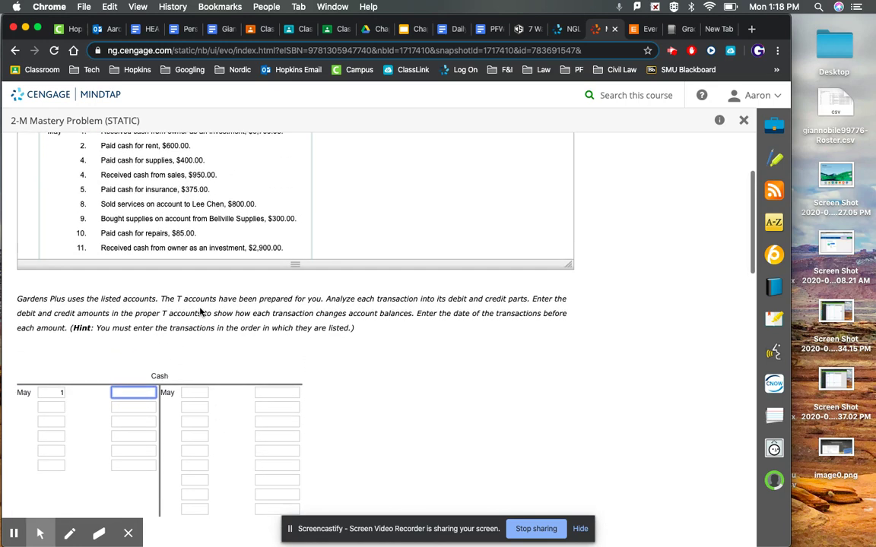
{"action": "scroll", "coordinate": [199, 311], "scroll_direction": "down", "scroll_amount": 4}
{"action": "type", "text": "3"}
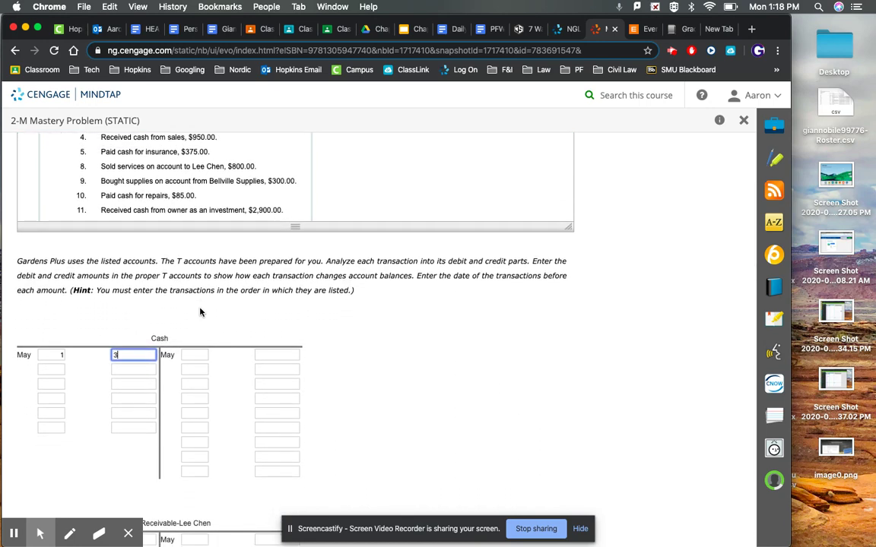
{"action": "type", "text": "700"}
{"action": "left_click", "coordinate": [346, 311]}
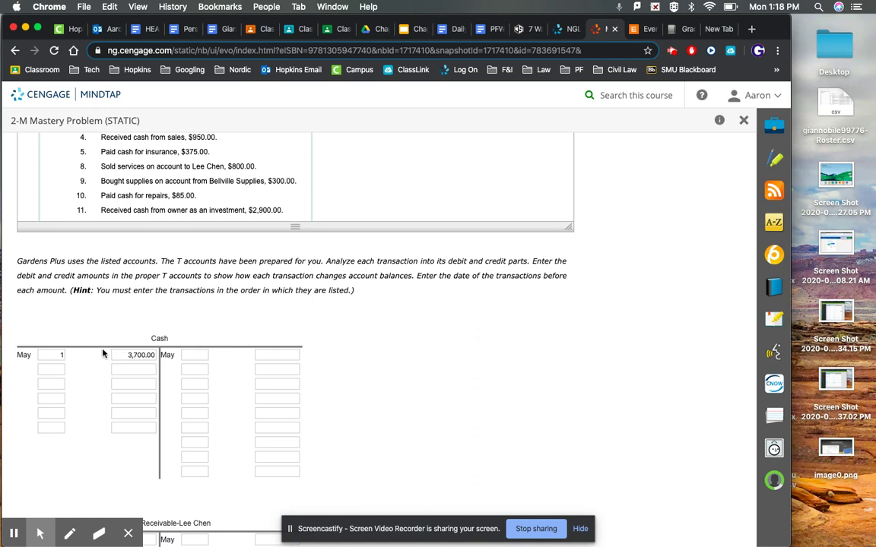
Record the May 1 owner investment on the credit side of the owner's Capital T account with date 1 and amount 3,700.00.
{"action": "scroll", "coordinate": [377, 339], "scroll_direction": "down", "scroll_amount": 3}
{"action": "scroll", "coordinate": [377, 340], "scroll_direction": "down", "scroll_amount": 15}
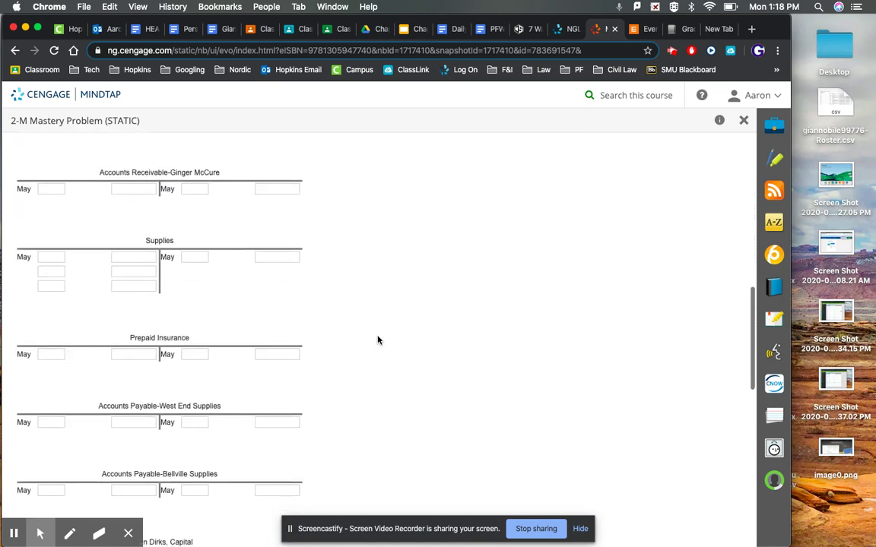
{"action": "scroll", "coordinate": [378, 339], "scroll_direction": "down", "scroll_amount": 2}
{"action": "left_click", "coordinate": [193, 384]}
{"action": "type", "text": "1"}
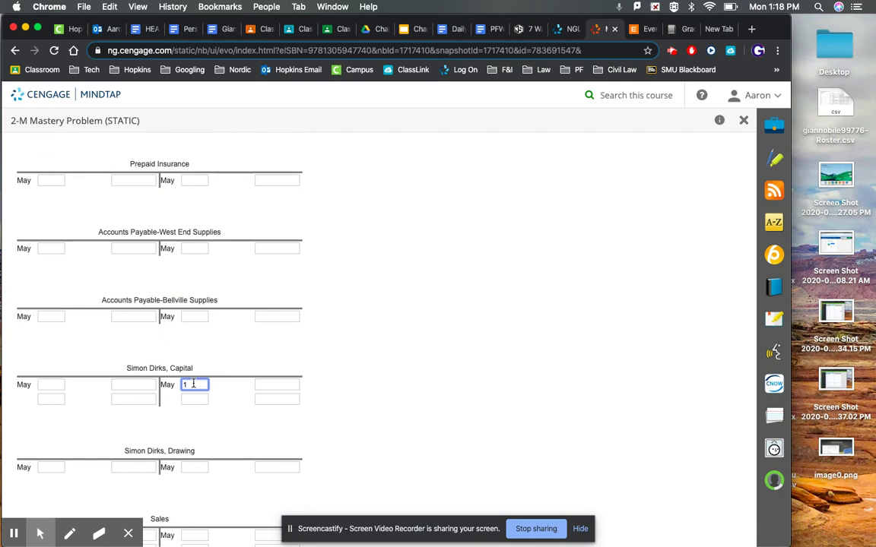
{"action": "left_click", "coordinate": [270, 385]}
{"action": "type", "text": "3"}
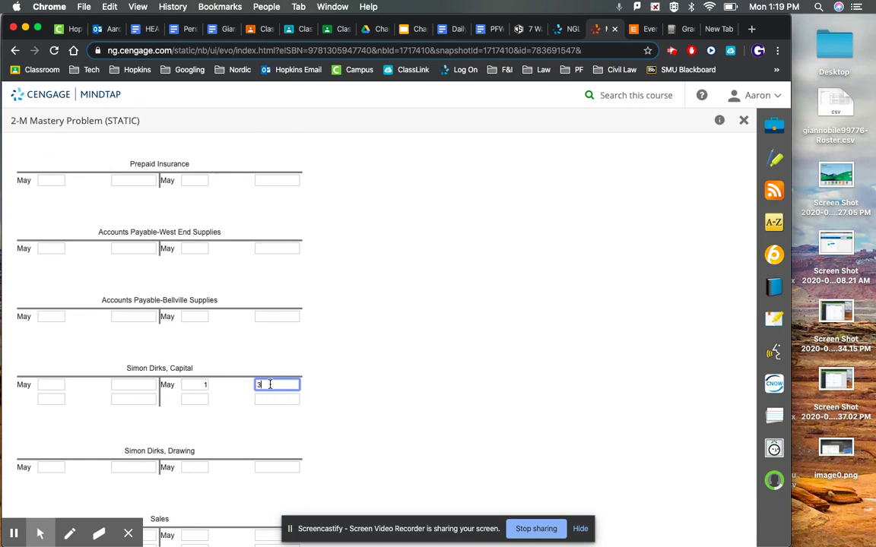
{"action": "type", "text": "700"}
{"action": "scroll", "coordinate": [344, 366], "scroll_direction": "up", "scroll_amount": 10}
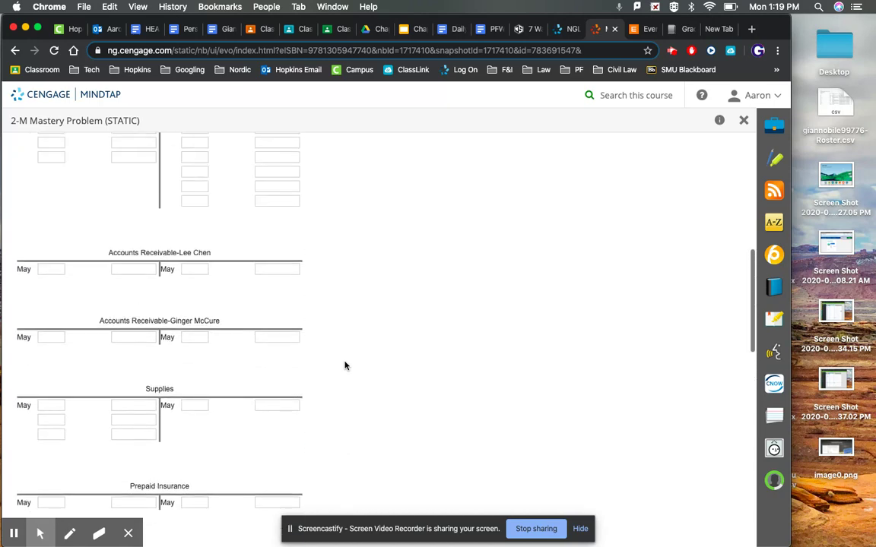
{"action": "scroll", "coordinate": [344, 365], "scroll_direction": "down", "scroll_amount": 1}
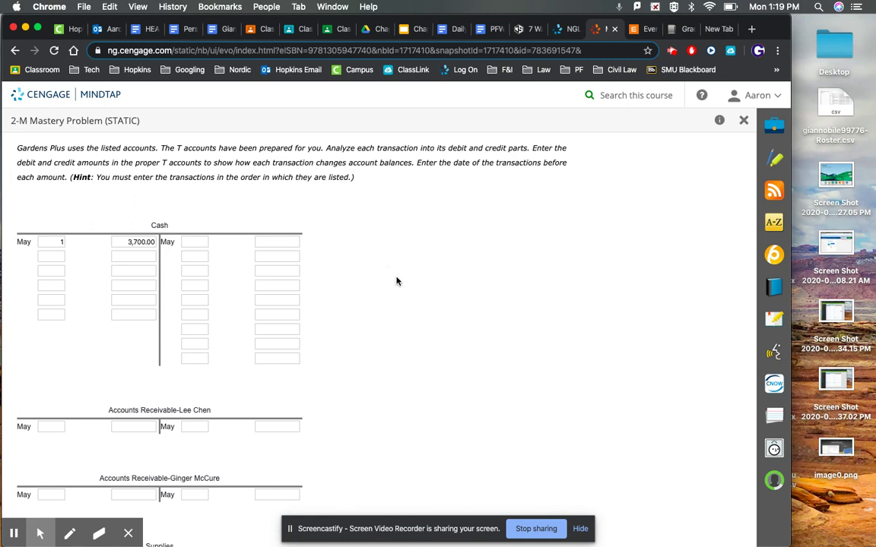
{"action": "scroll", "coordinate": [397, 280], "scroll_direction": "down", "scroll_amount": 10}
{"action": "scroll", "coordinate": [397, 280], "scroll_direction": "down", "scroll_amount": 6}
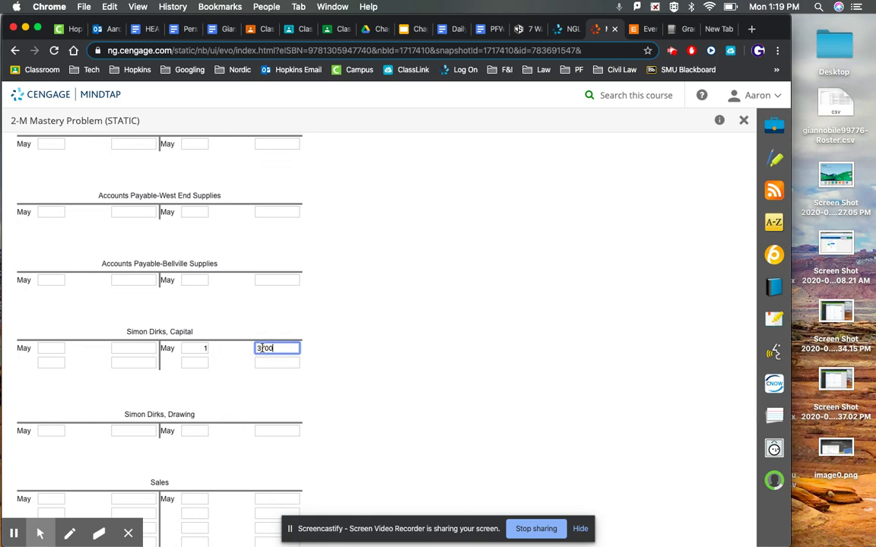
Record the May 2 rent payment on the credit side of the Cash T account with date 2 and amount 600.00.
{"action": "scroll", "coordinate": [328, 353], "scroll_direction": "up", "scroll_amount": 6}
{"action": "scroll", "coordinate": [328, 353], "scroll_direction": "up", "scroll_amount": 20}
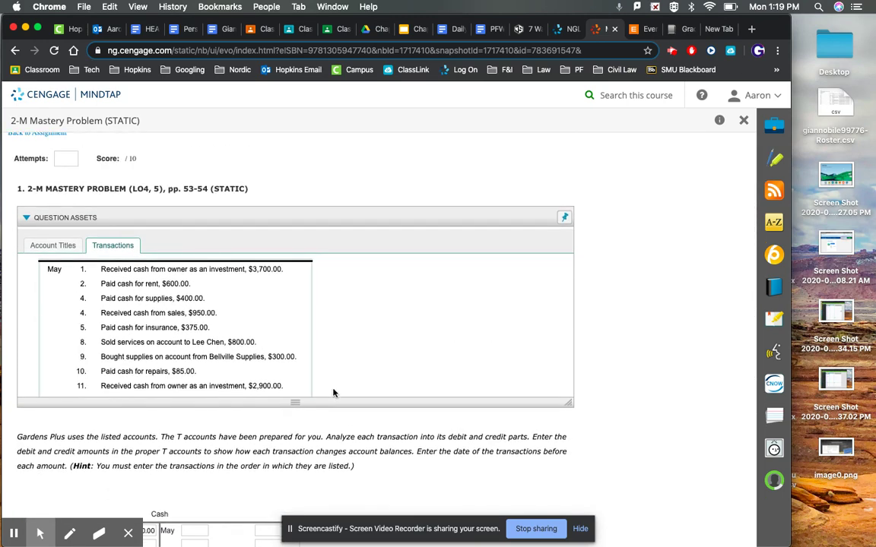
{"action": "scroll", "coordinate": [352, 433], "scroll_direction": "down", "scroll_amount": 1}
{"action": "scroll", "coordinate": [352, 434], "scroll_direction": "down", "scroll_amount": 1}
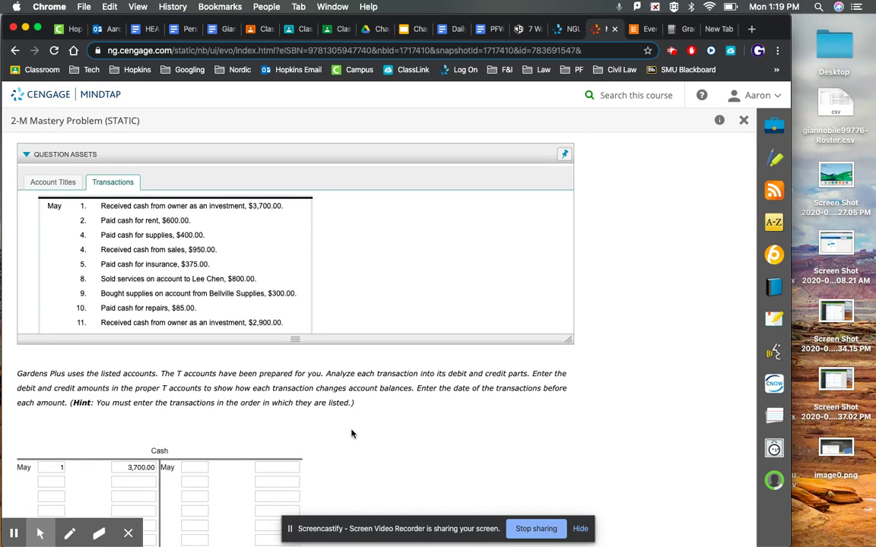
{"action": "left_click", "coordinate": [194, 467]}
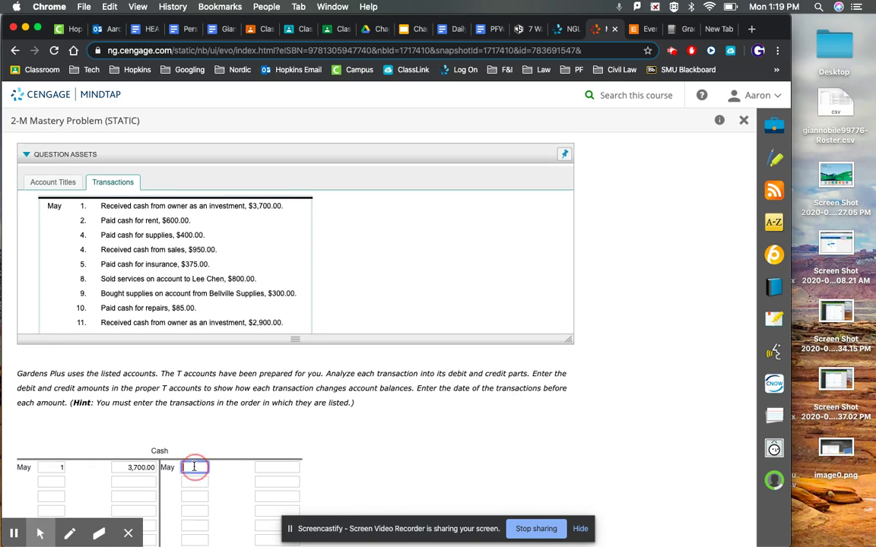
{"action": "type", "text": "2"}
{"action": "left_click", "coordinate": [266, 465]}
{"action": "type", "text": "600"}
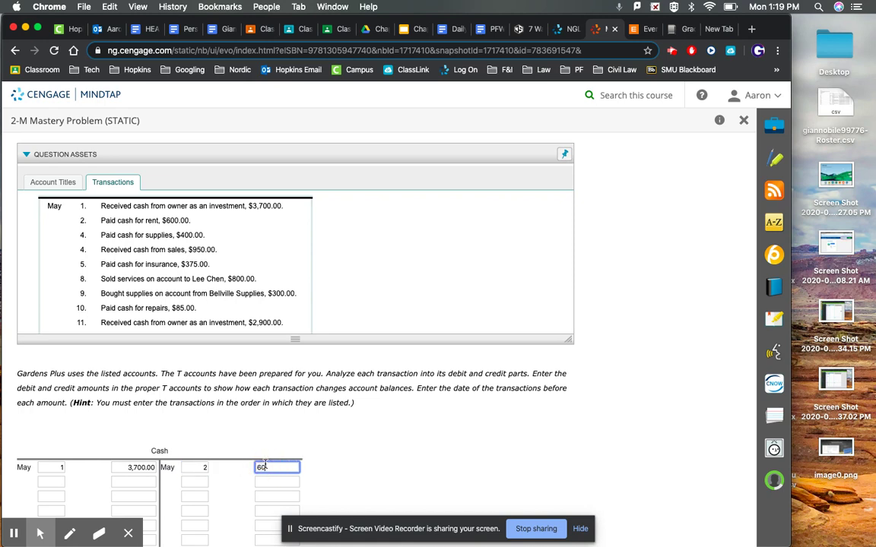
{"action": "left_click", "coordinate": [385, 462]}
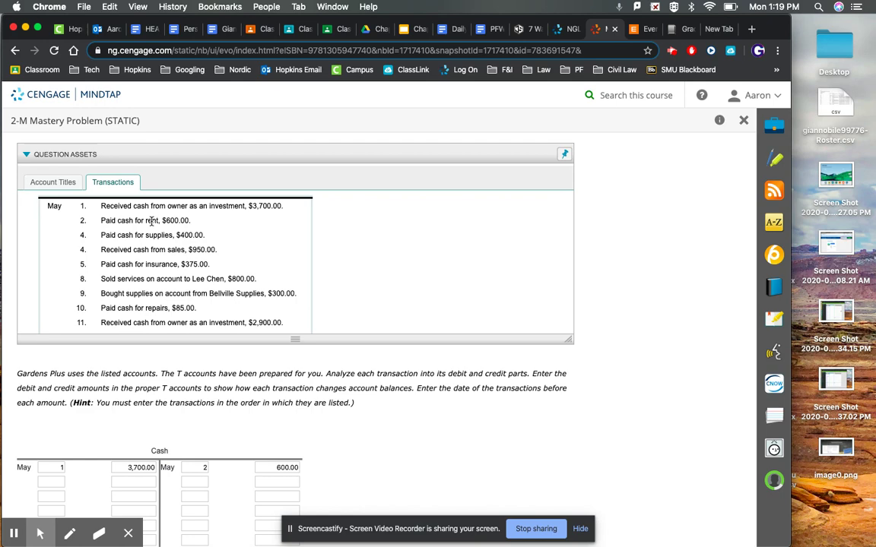
Record the May 2 rent payment on the debit side of the Rent Expense T account with date 2 and amount 600.00.
{"action": "scroll", "coordinate": [404, 415], "scroll_direction": "down", "scroll_amount": 5}
{"action": "scroll", "coordinate": [403, 417], "scroll_direction": "down", "scroll_amount": 15}
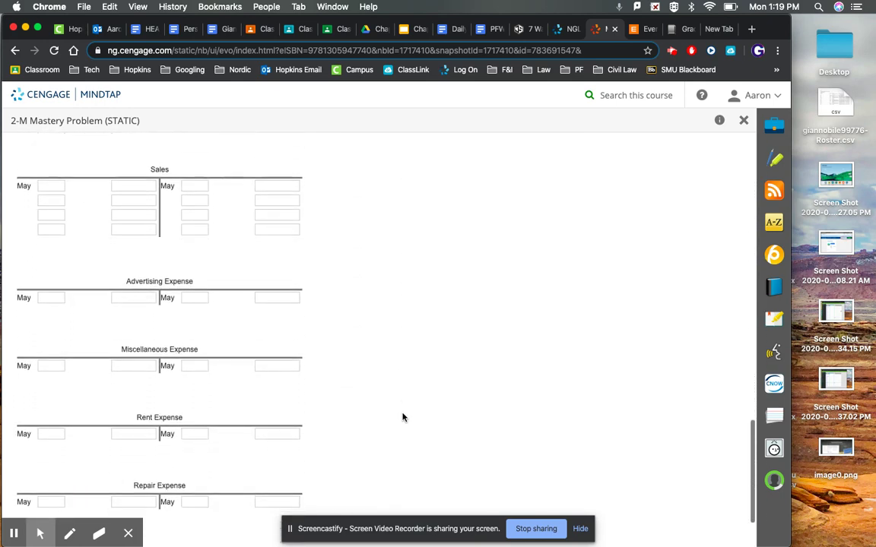
{"action": "scroll", "coordinate": [403, 417], "scroll_direction": "down", "scroll_amount": 1}
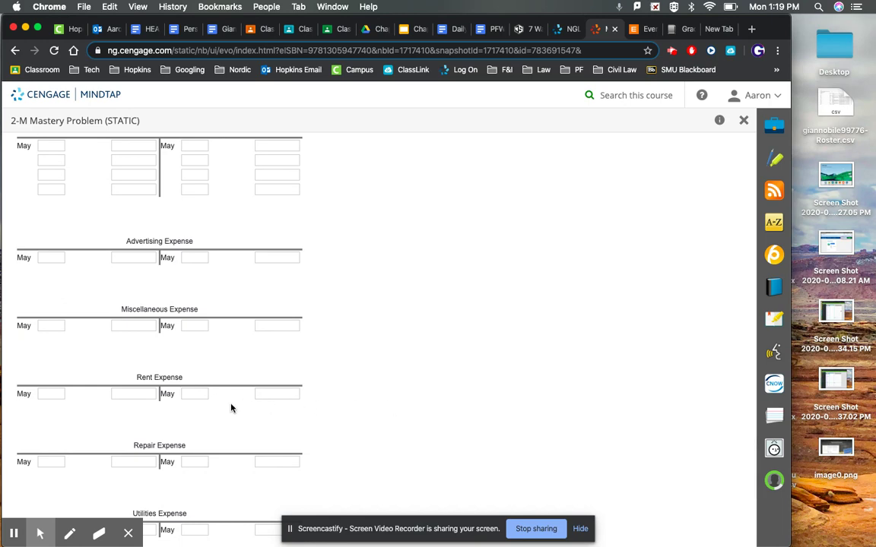
{"action": "scroll", "coordinate": [389, 345], "scroll_direction": "up", "scroll_amount": 20}
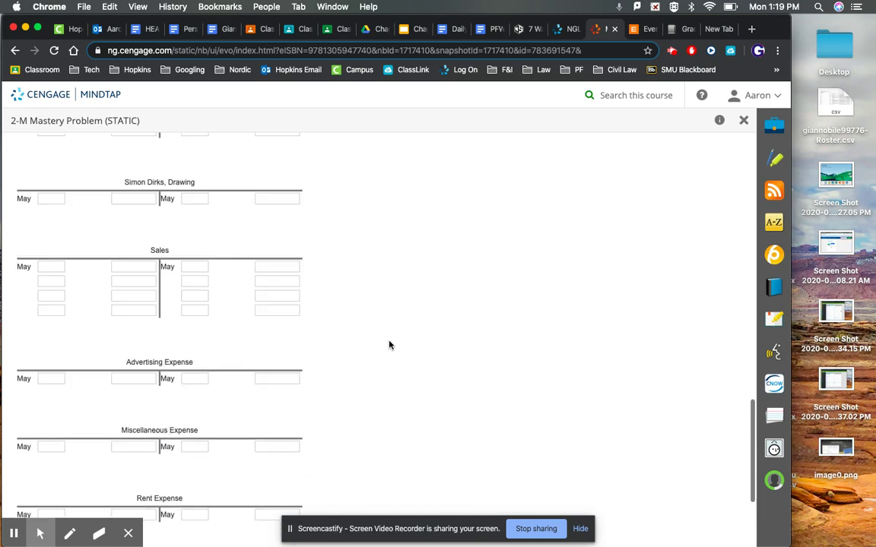
{"action": "scroll", "coordinate": [389, 346], "scroll_direction": "up", "scroll_amount": 1}
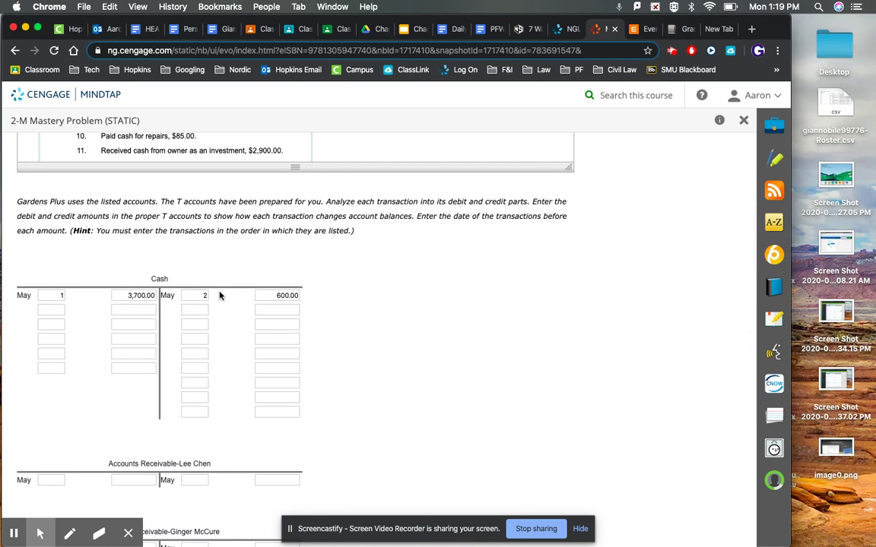
{"action": "scroll", "coordinate": [342, 332], "scroll_direction": "down", "scroll_amount": 8}
{"action": "scroll", "coordinate": [342, 333], "scroll_direction": "down", "scroll_amount": 10}
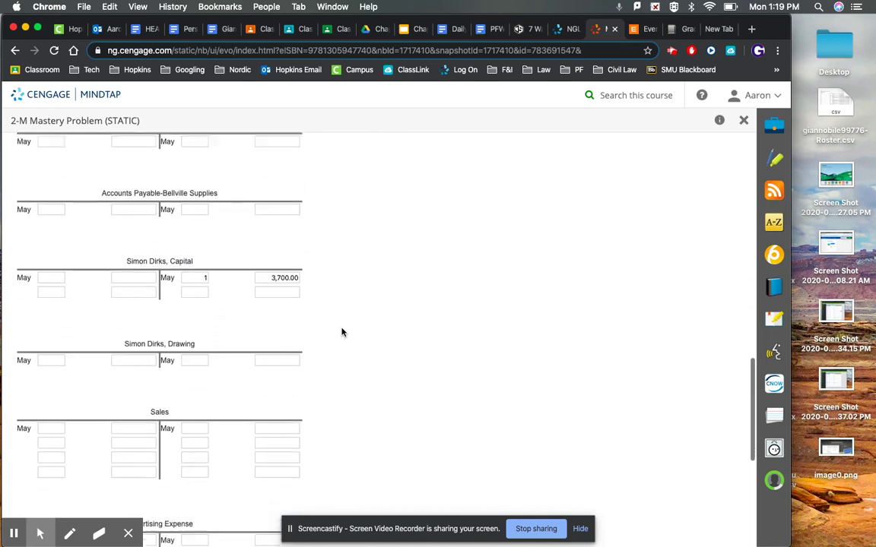
{"action": "scroll", "coordinate": [342, 332], "scroll_direction": "down", "scroll_amount": 3}
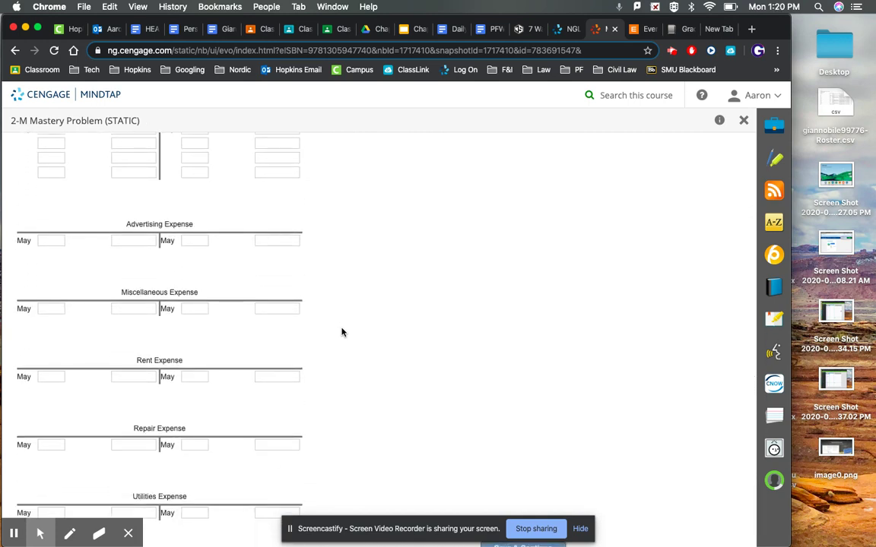
{"action": "left_click", "coordinate": [42, 376]}
{"action": "type", "text": "2"}
{"action": "left_click", "coordinate": [122, 374]}
{"action": "type", "text": "600"}
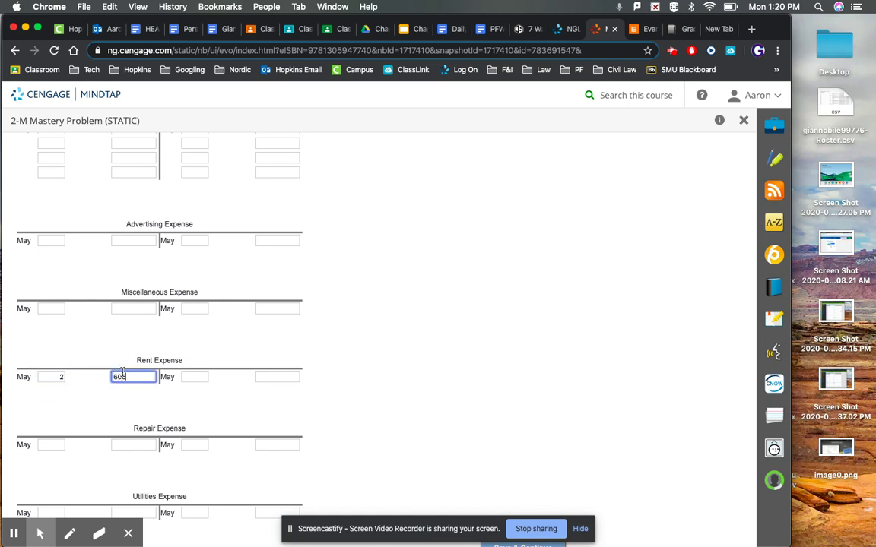
{"action": "left_click", "coordinate": [334, 386]}
Read through the May transactions that follow the rent payment and look over the T accounts from Cash down to Utilities Expense.
{"action": "scroll", "coordinate": [333, 386], "scroll_direction": "up", "scroll_amount": 20}
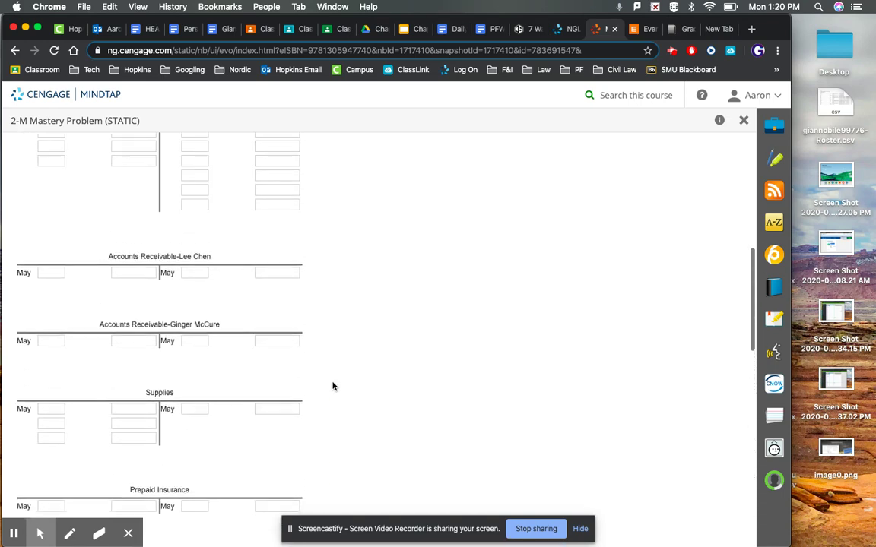
{"action": "scroll", "coordinate": [333, 387], "scroll_direction": "up", "scroll_amount": 10}
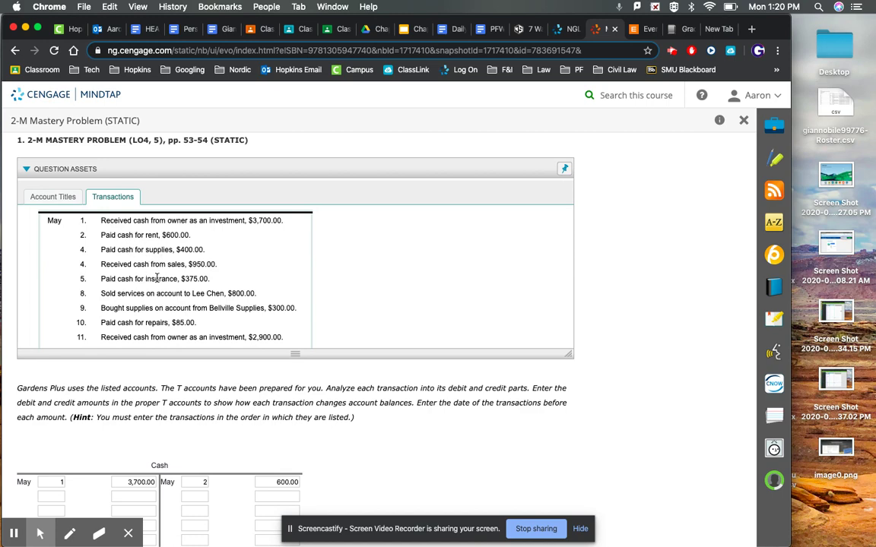
{"action": "scroll", "coordinate": [288, 304], "scroll_direction": "down", "scroll_amount": 10}
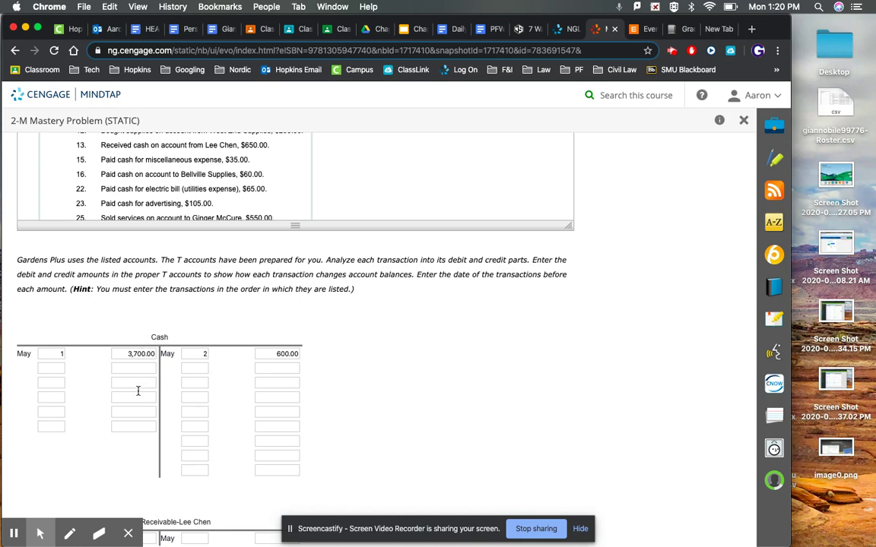
{"action": "scroll", "coordinate": [345, 389], "scroll_direction": "down", "scroll_amount": 10}
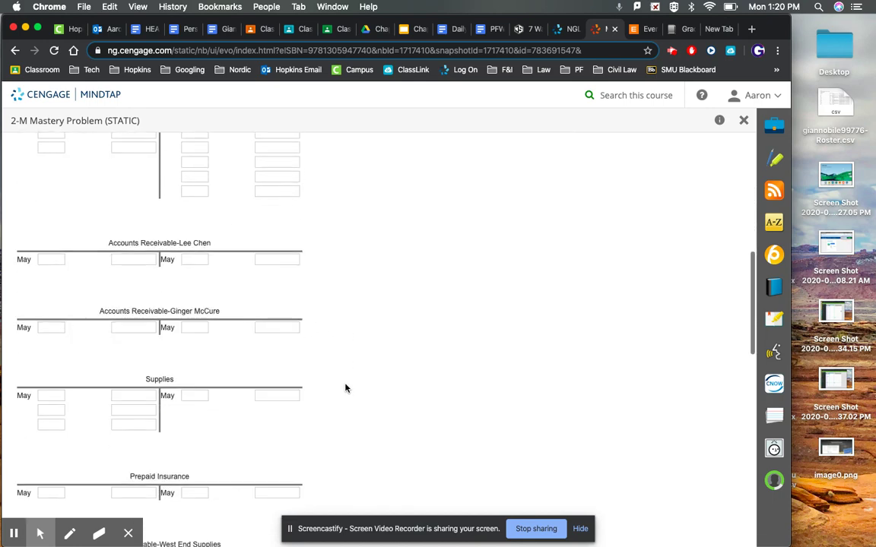
{"action": "scroll", "coordinate": [345, 389], "scroll_direction": "down", "scroll_amount": 10}
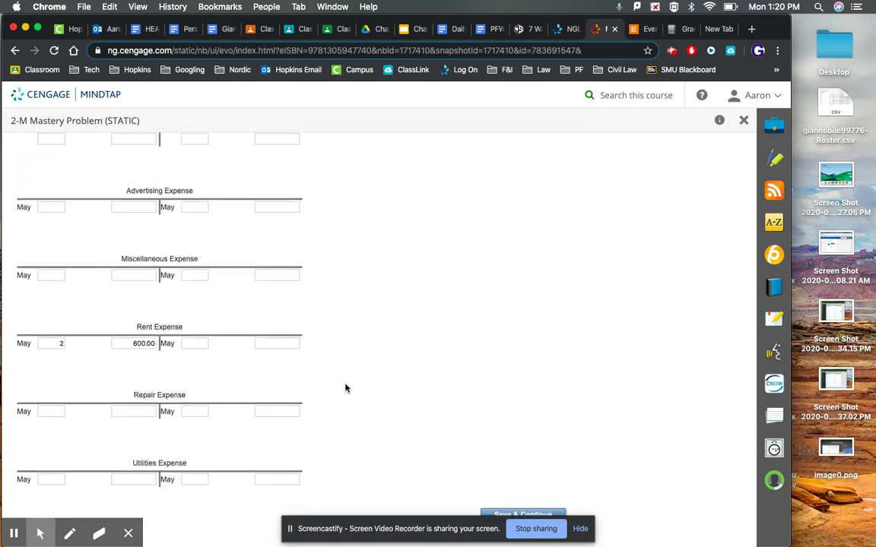
{"action": "scroll", "coordinate": [345, 388], "scroll_direction": "up", "scroll_amount": 5}
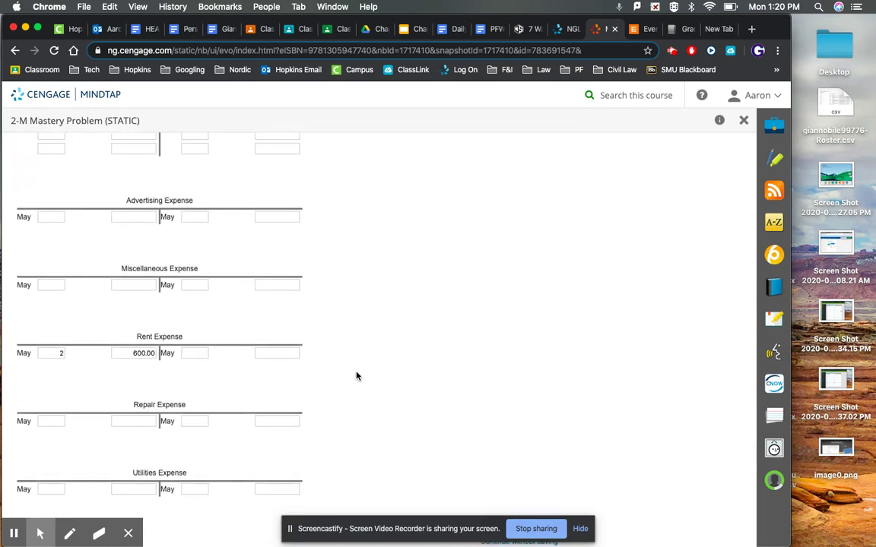
{"action": "scroll", "coordinate": [356, 375], "scroll_direction": "down", "scroll_amount": 5}
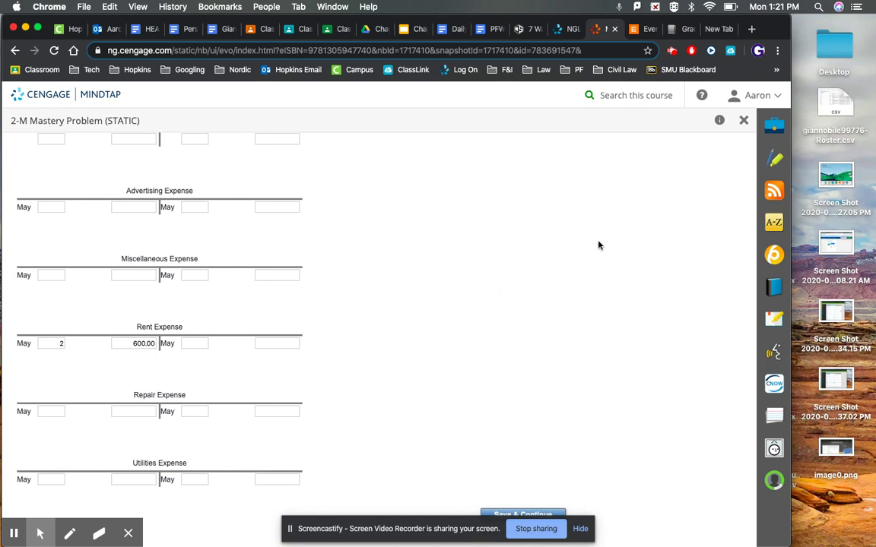
{"action": "scroll", "coordinate": [598, 245], "scroll_direction": "up", "scroll_amount": 15}
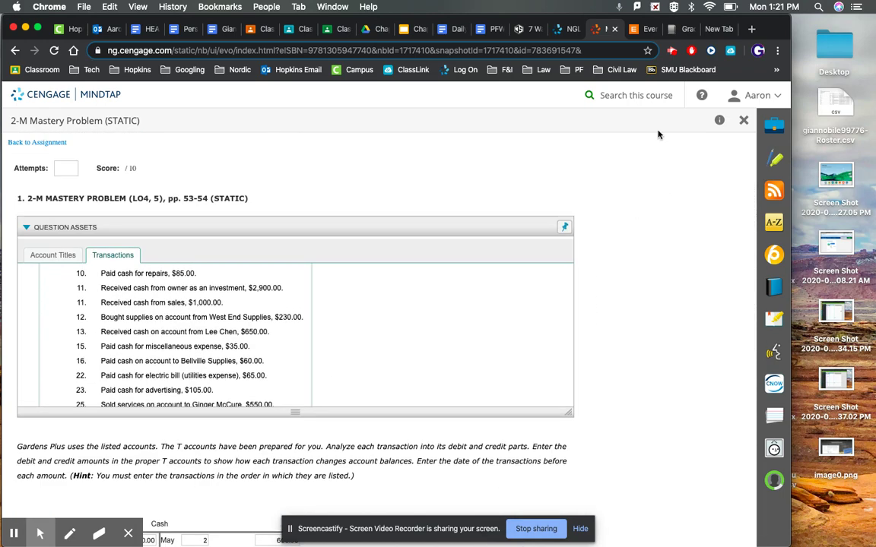
{"action": "left_click", "coordinate": [672, 51]}
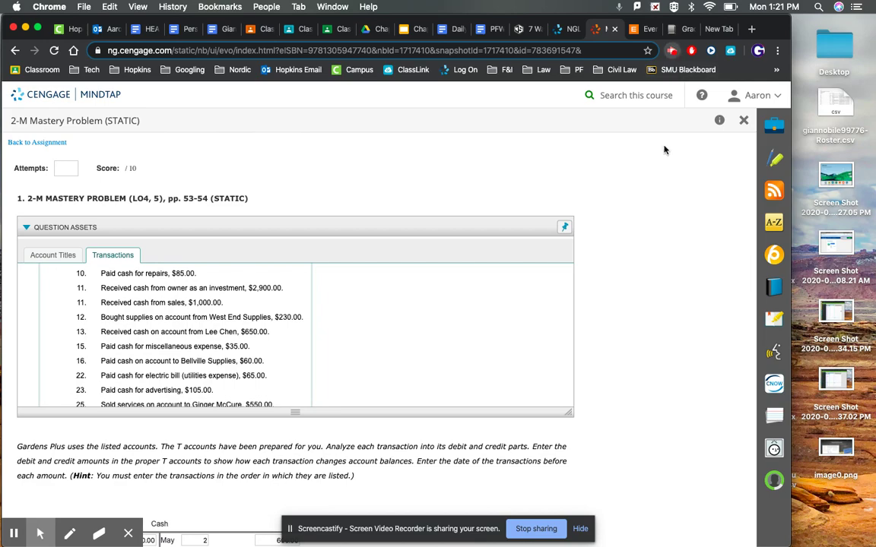